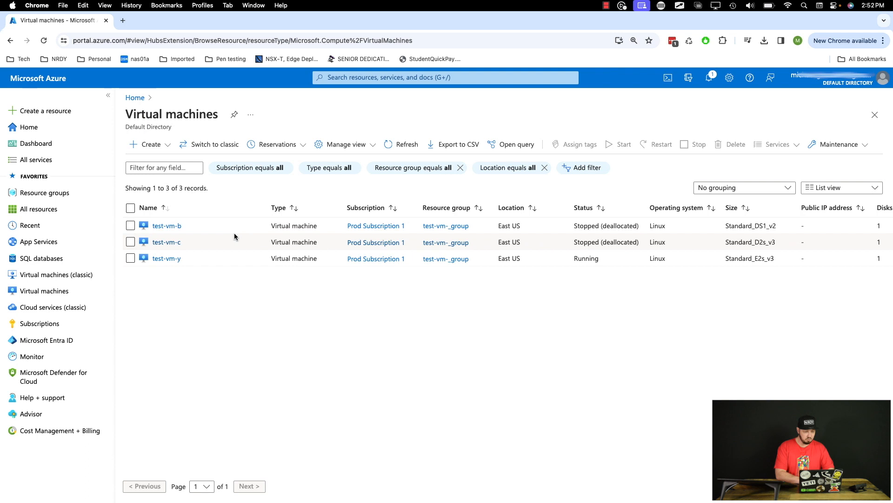
Assign the virtual machine test-vm-b to the proximity placement group ppg and apply the configuration change
{"action": "left_click", "coordinate": [169, 226]}
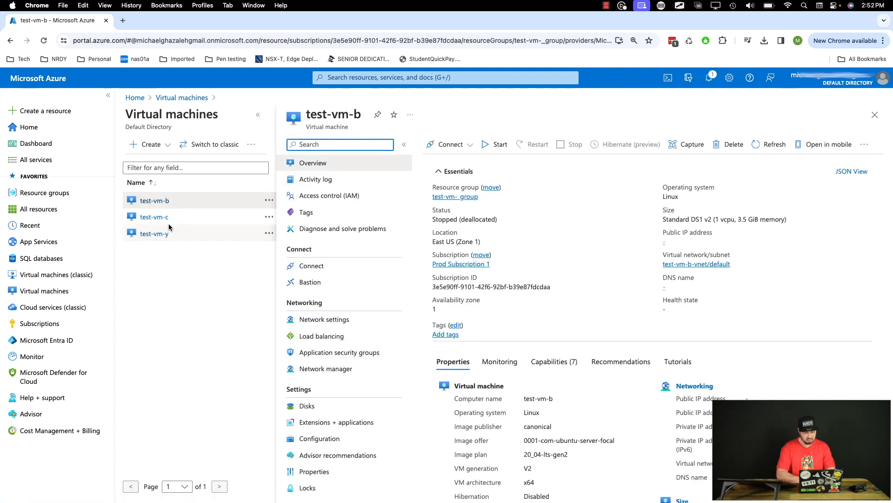
{"action": "scroll", "coordinate": [344, 263], "scroll_direction": "down", "scroll_amount": 5}
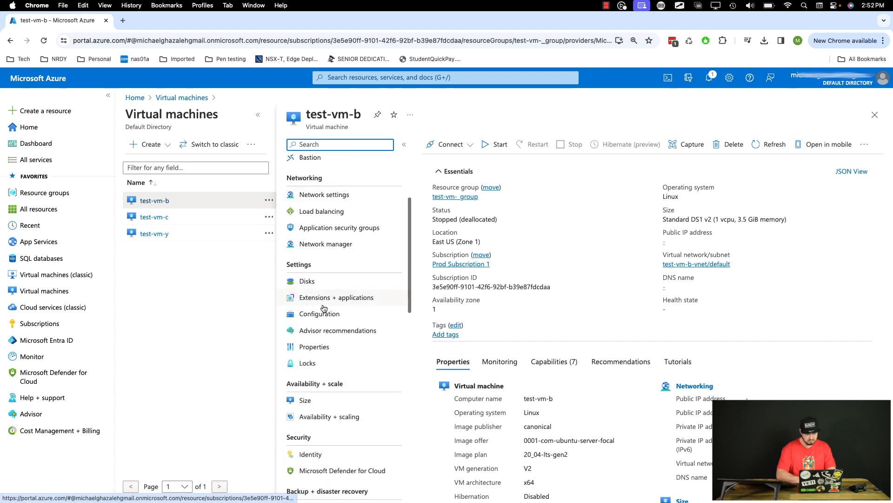
{"action": "left_click", "coordinate": [319, 313]}
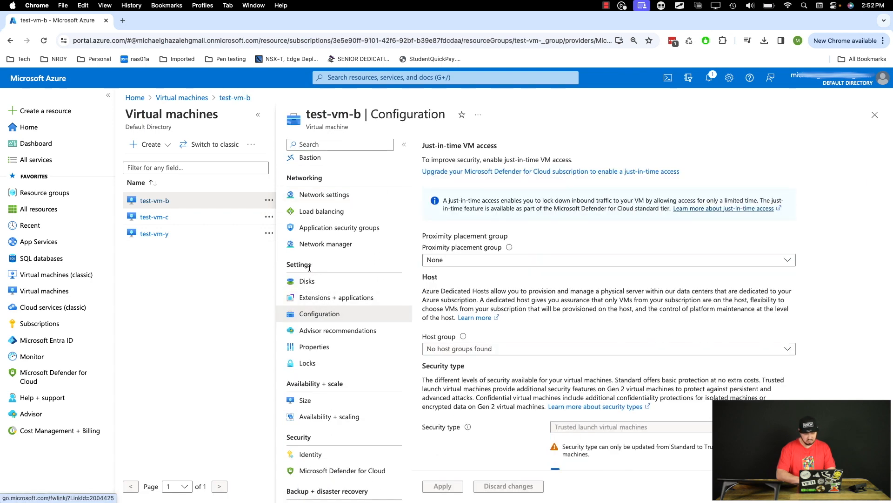
{"action": "left_click_drag", "start_coordinate": [421, 238], "coordinate": [509, 243]}
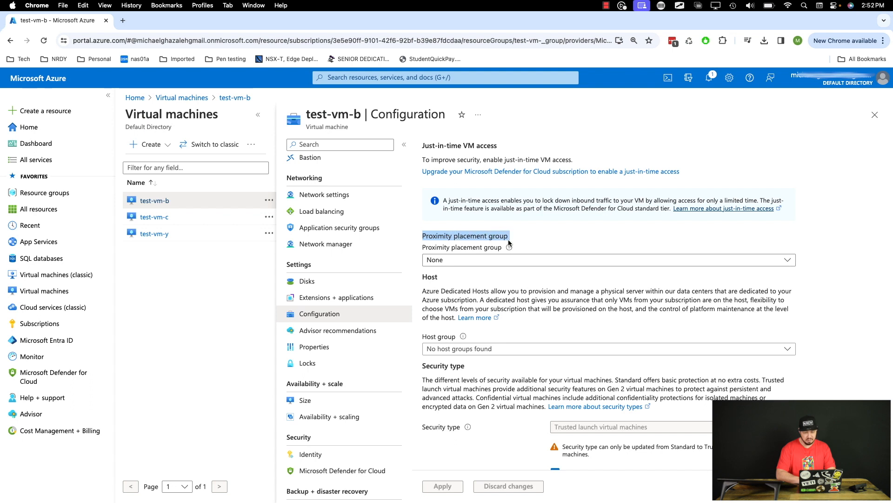
{"action": "left_click", "coordinate": [471, 262]}
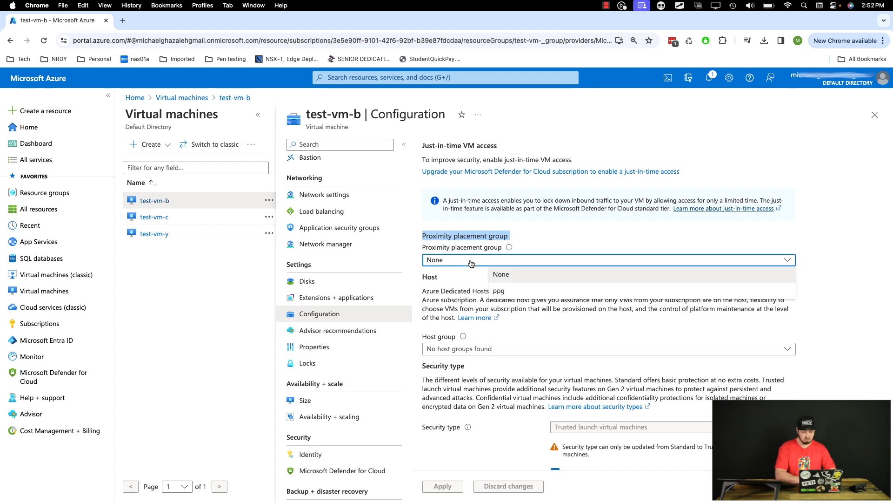
{"action": "left_click", "coordinate": [499, 292]}
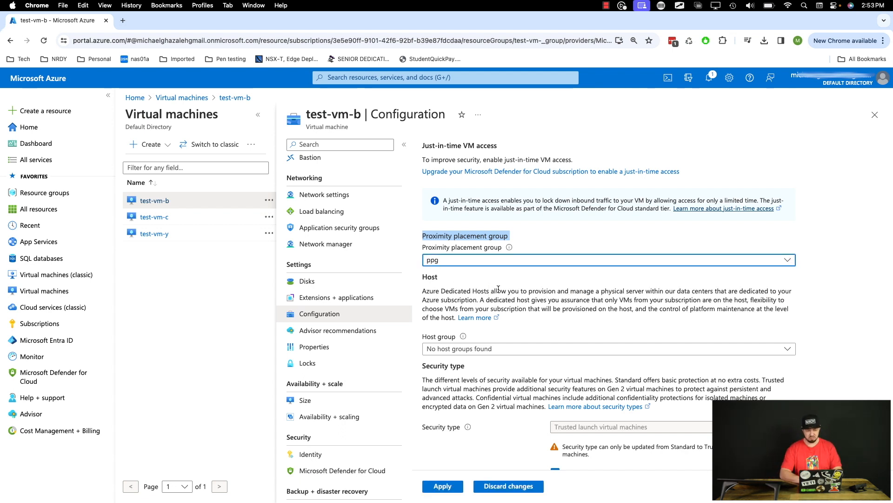
{"action": "left_click", "coordinate": [445, 485]}
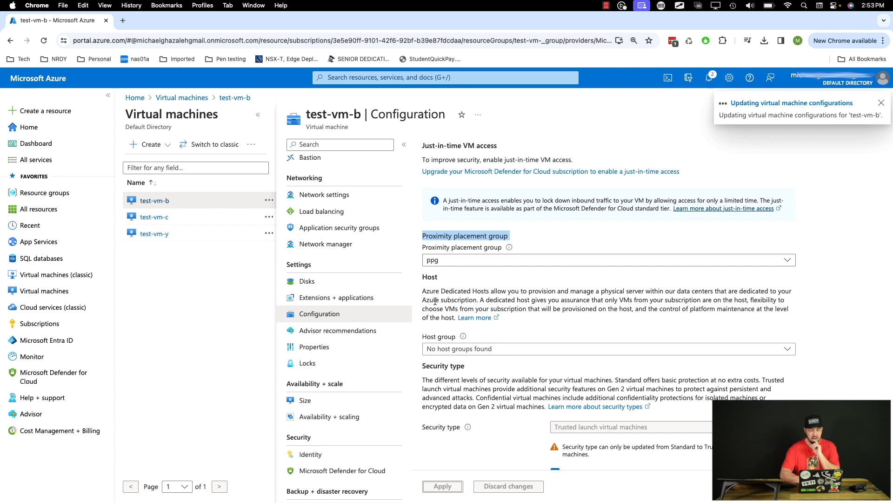
Assign test-vm-c to the proximity placement group ppg in its configuration and apply the change
{"action": "left_click", "coordinate": [159, 217]}
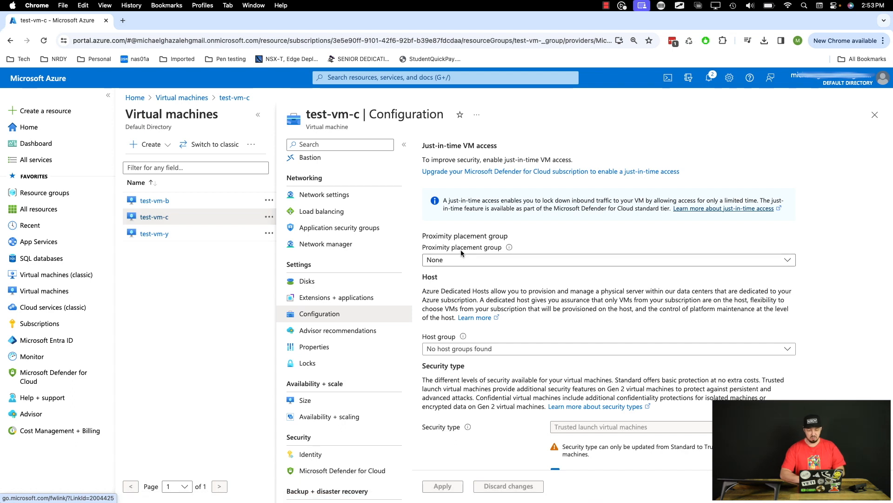
{"action": "left_click", "coordinate": [472, 264]}
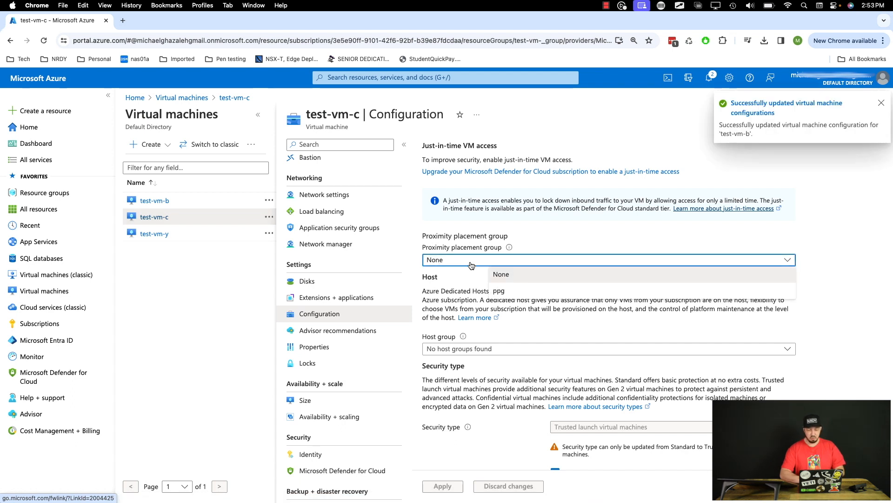
{"action": "left_click", "coordinate": [499, 289]}
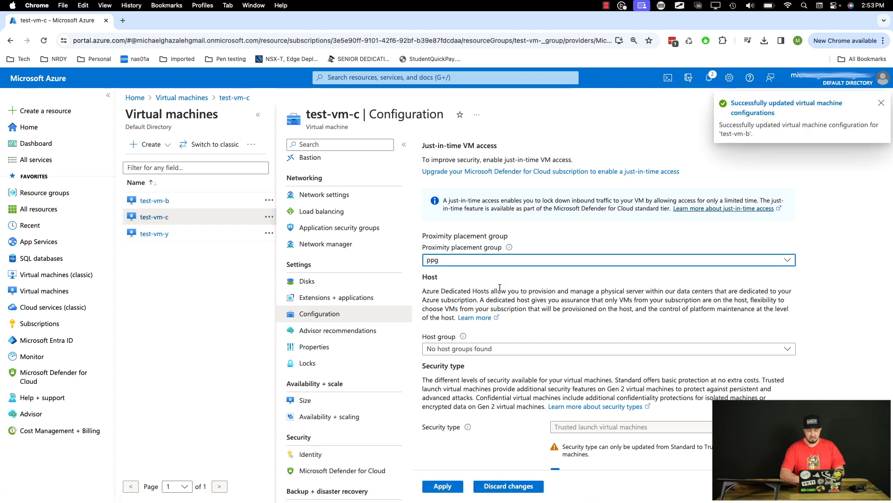
{"action": "left_click", "coordinate": [442, 485]}
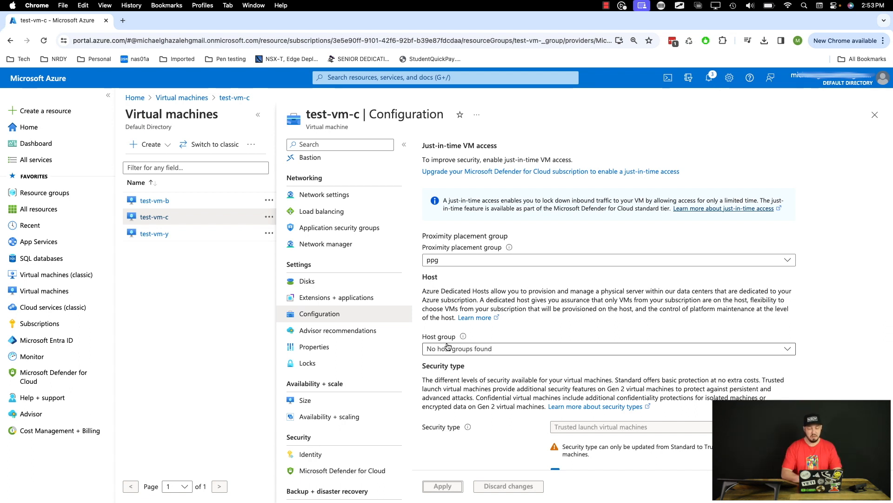
Stop the running virtual machine test-vm-y from its overview and confirm the shutdown
{"action": "left_click", "coordinate": [160, 235]}
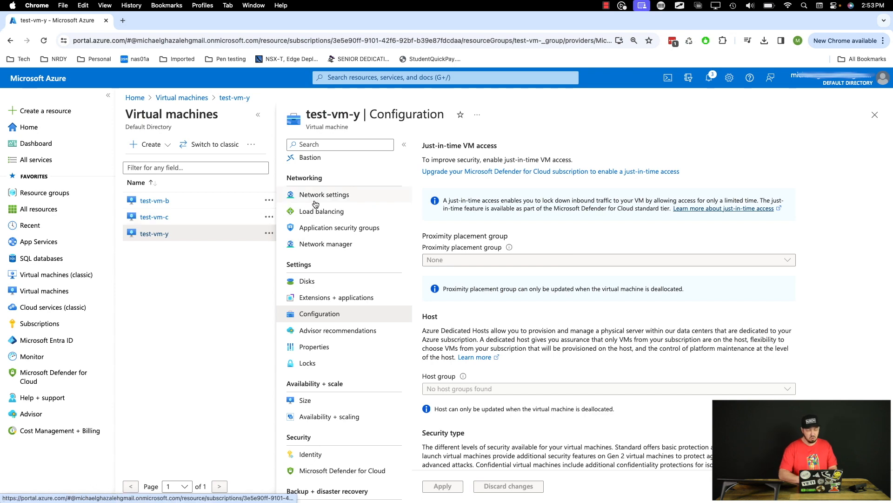
{"action": "scroll", "coordinate": [307, 204], "scroll_direction": "up", "scroll_amount": 5}
{"action": "left_click", "coordinate": [316, 164]}
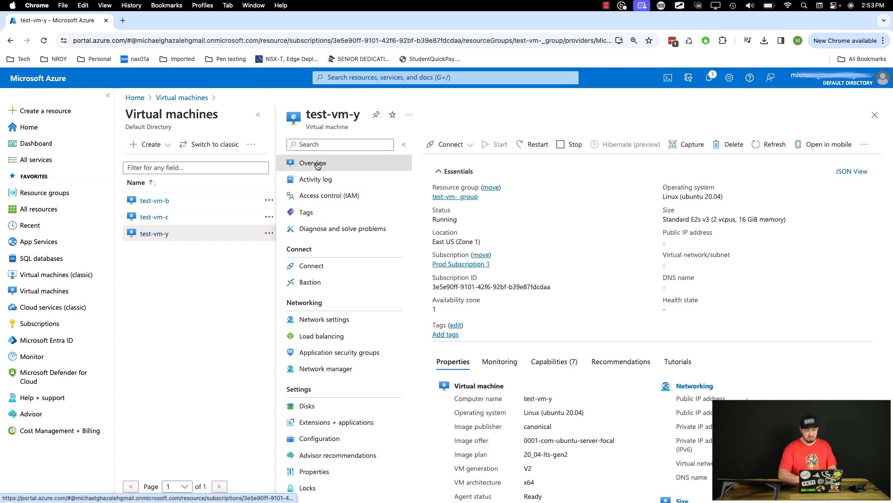
{"action": "left_click", "coordinate": [564, 146]}
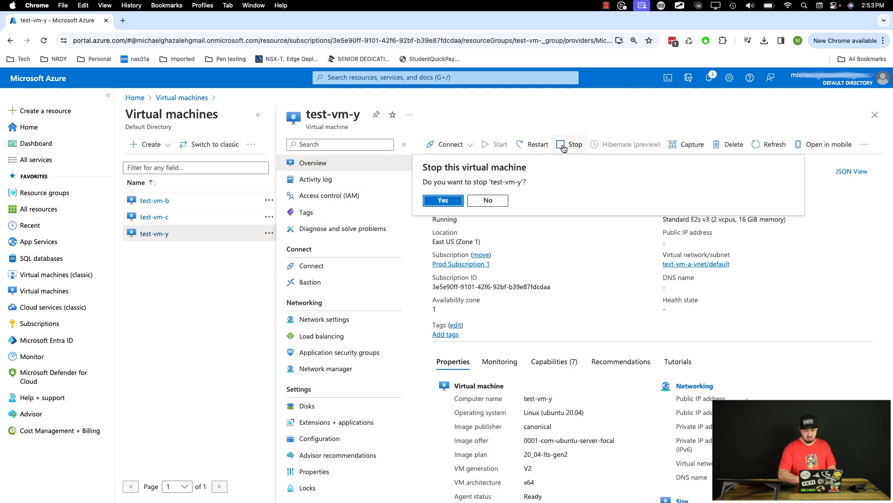
{"action": "left_click", "coordinate": [446, 200]}
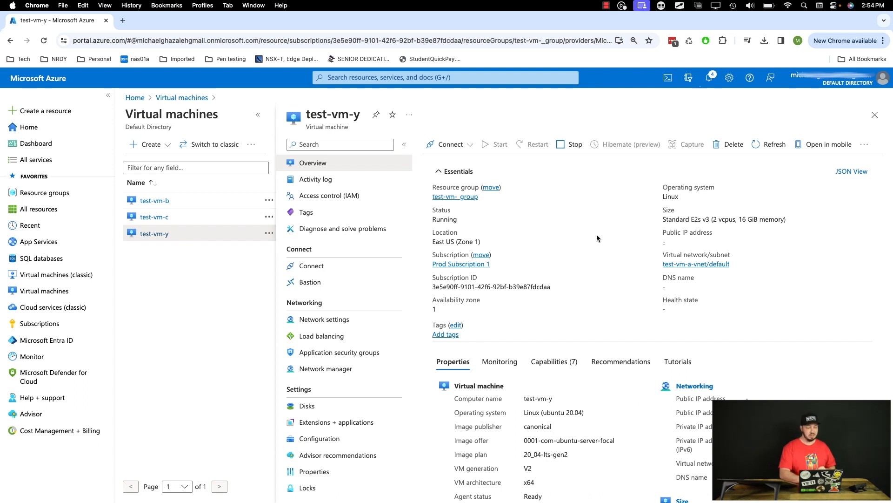
Start a new proximity placement group named test-ppg in the resource group test-vm-_group
{"action": "left_click", "coordinate": [402, 80]}
{"action": "type", "text": "proxi"}
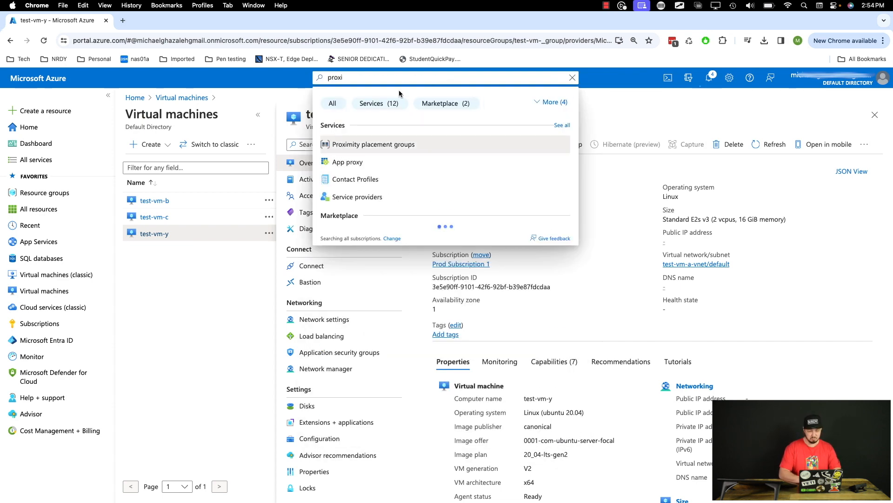
{"action": "left_click", "coordinate": [368, 144]}
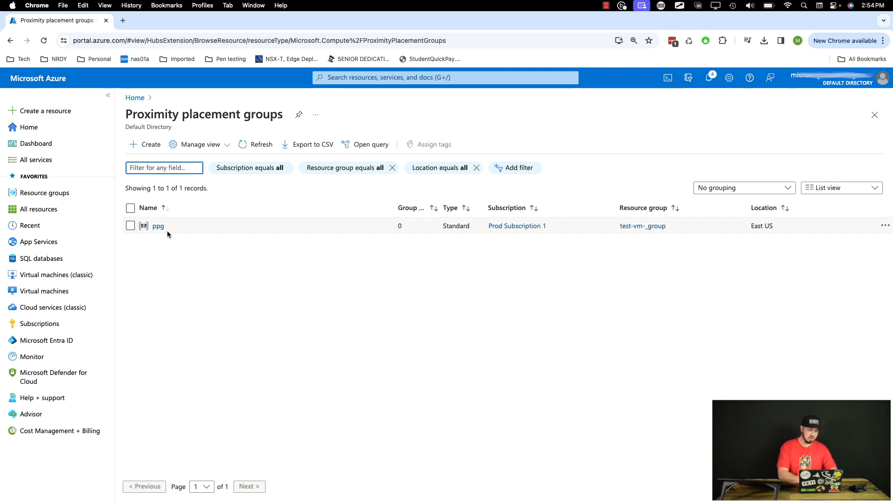
{"action": "left_click", "coordinate": [152, 146]}
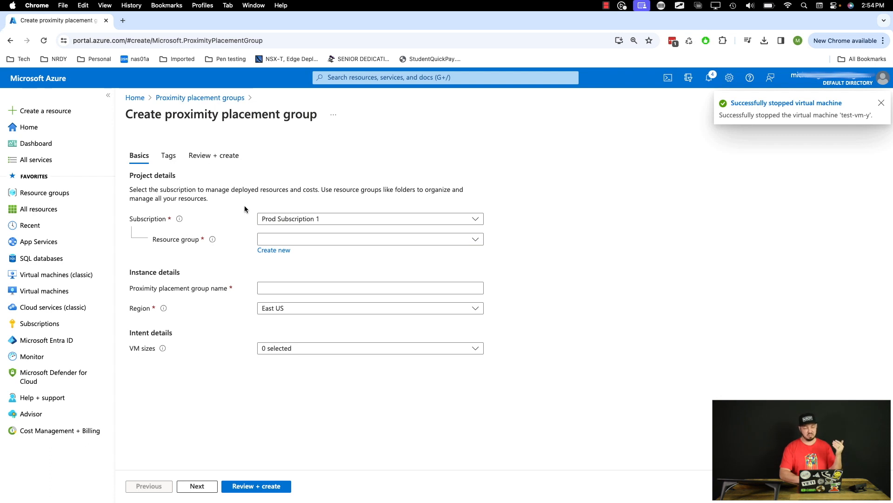
{"action": "left_click", "coordinate": [297, 242]}
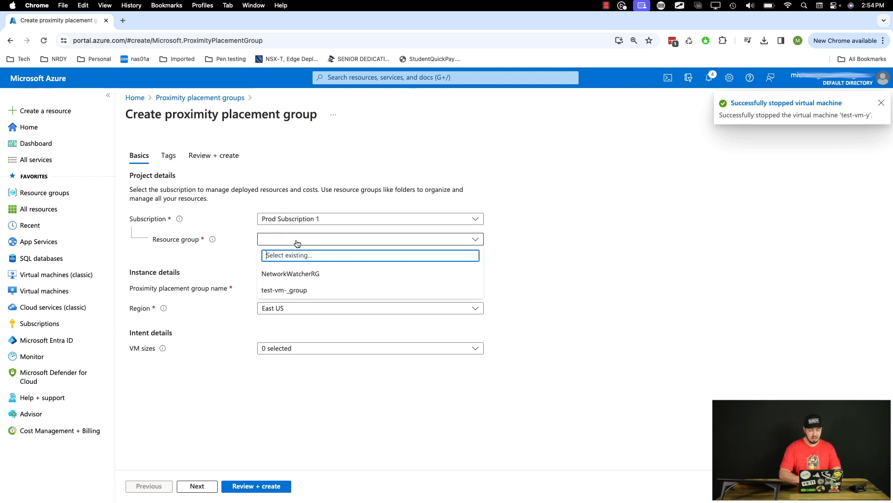
{"action": "left_click", "coordinate": [308, 290]}
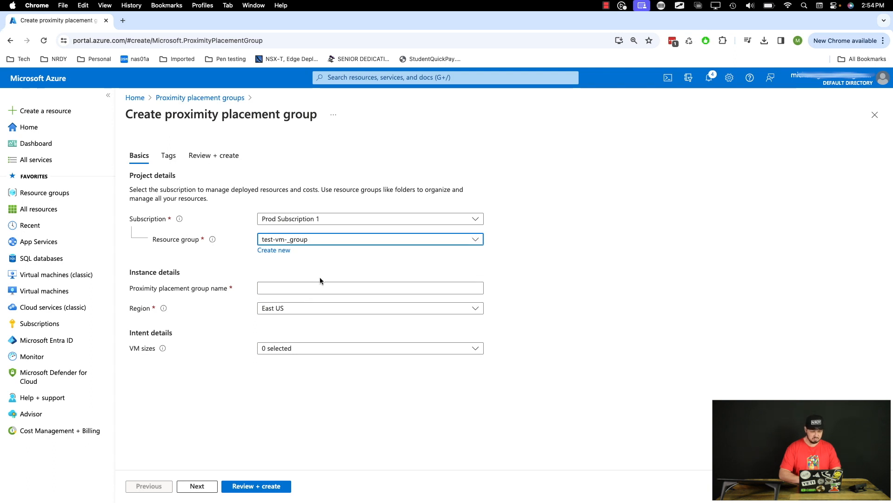
{"action": "left_click", "coordinate": [296, 289]}
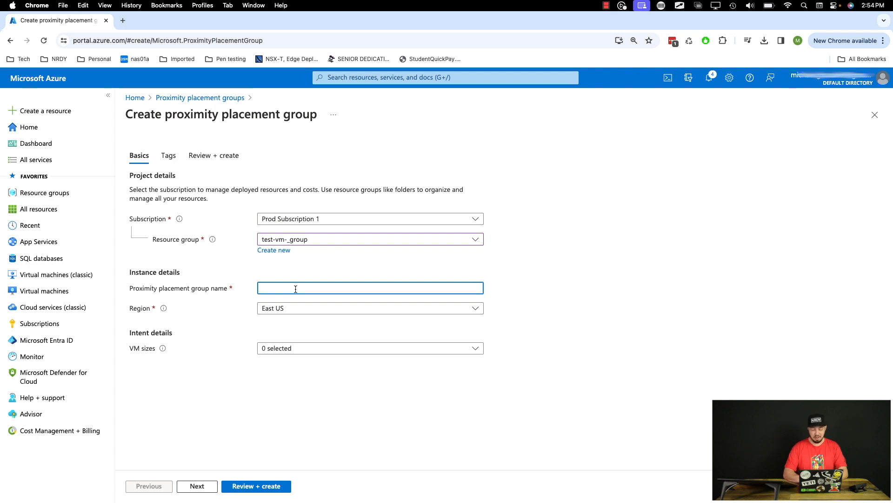
{"action": "type", "text": "te"}
{"action": "type", "text": "pg"}
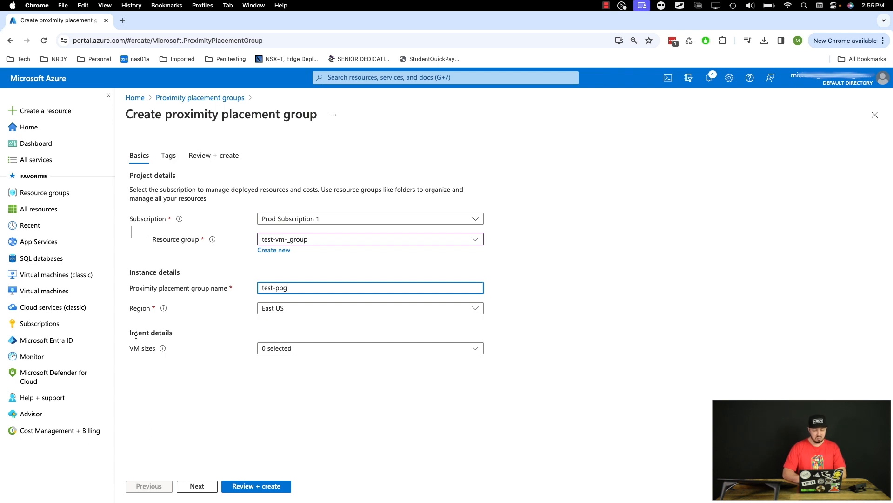
Select Standard_D8s_v3 and Standard_M64ls as the intended VM sizes for the new proximity placement group
{"action": "left_click_drag", "start_coordinate": [129, 333], "coordinate": [164, 332]}
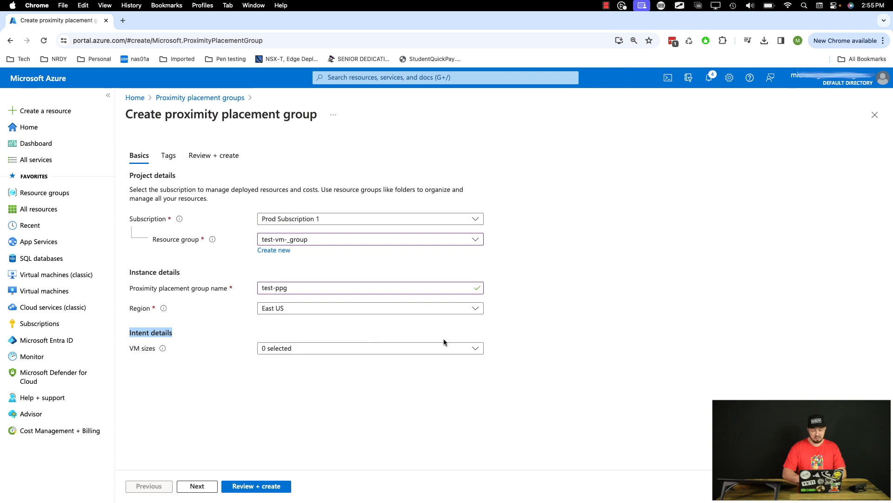
{"action": "left_click", "coordinate": [455, 349]}
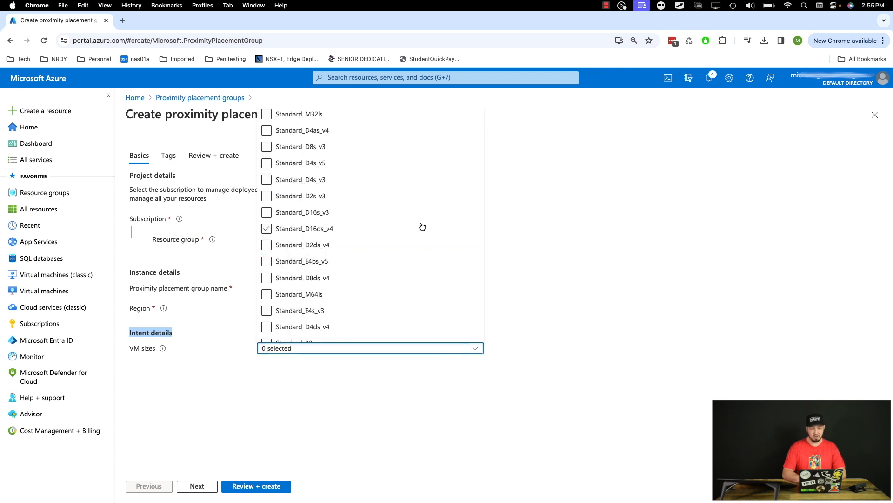
{"action": "scroll", "coordinate": [422, 227], "scroll_direction": "down", "scroll_amount": 2}
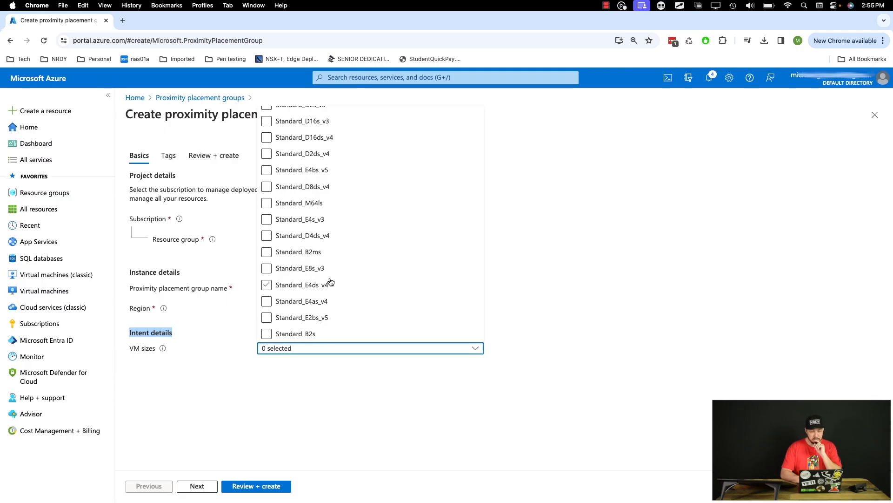
{"action": "scroll", "coordinate": [328, 298], "scroll_direction": "down", "scroll_amount": 2}
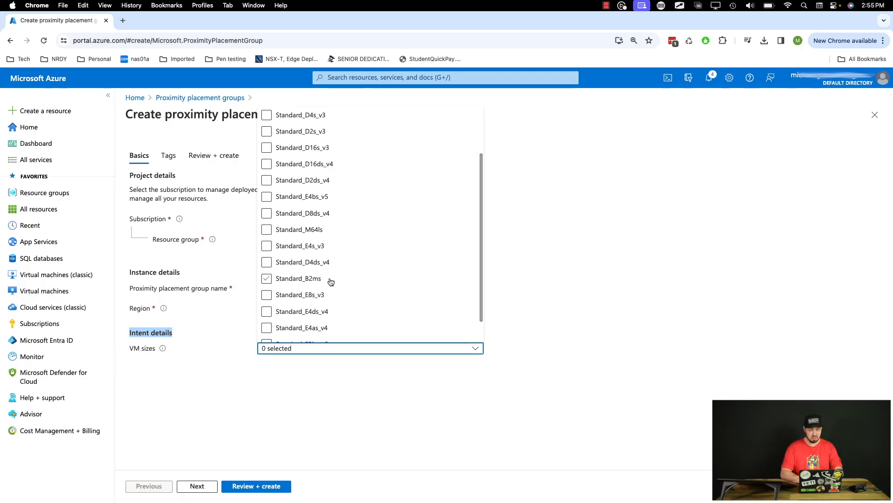
{"action": "scroll", "coordinate": [331, 282], "scroll_direction": "up", "scroll_amount": 2}
{"action": "left_click", "coordinate": [267, 147]}
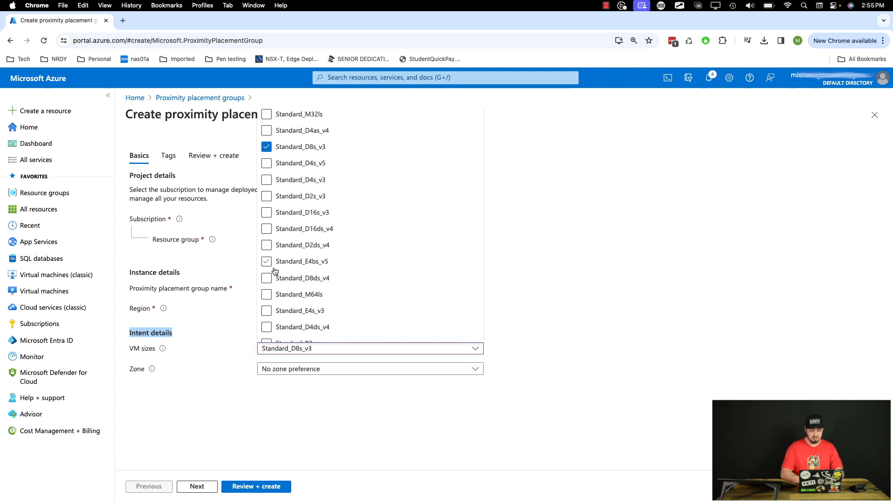
{"action": "left_click", "coordinate": [271, 300]}
{"action": "left_click", "coordinate": [269, 407]}
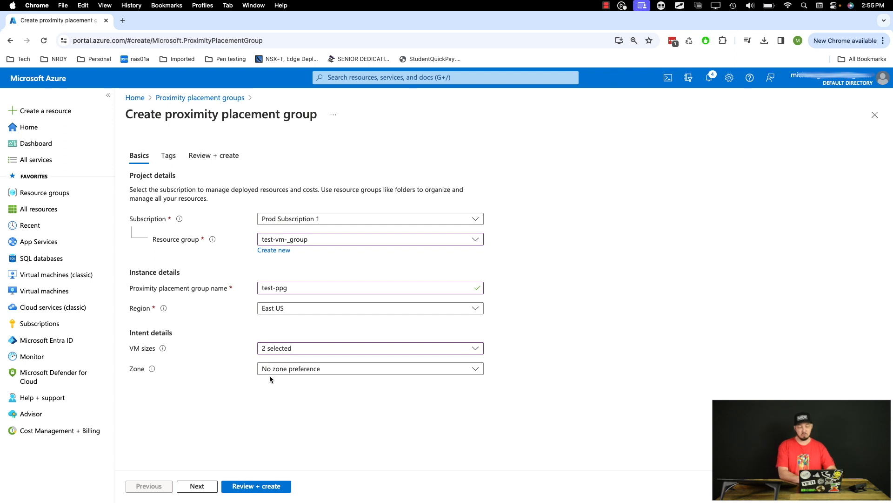
Keep the zone at No zone preference, then review and create the test-ppg proximity placement group
{"action": "left_click", "coordinate": [284, 369]}
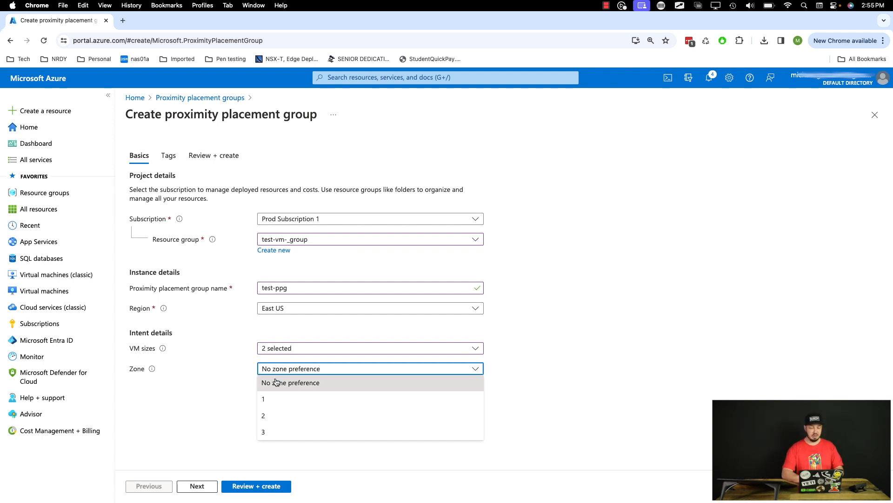
{"action": "left_click", "coordinate": [276, 382]}
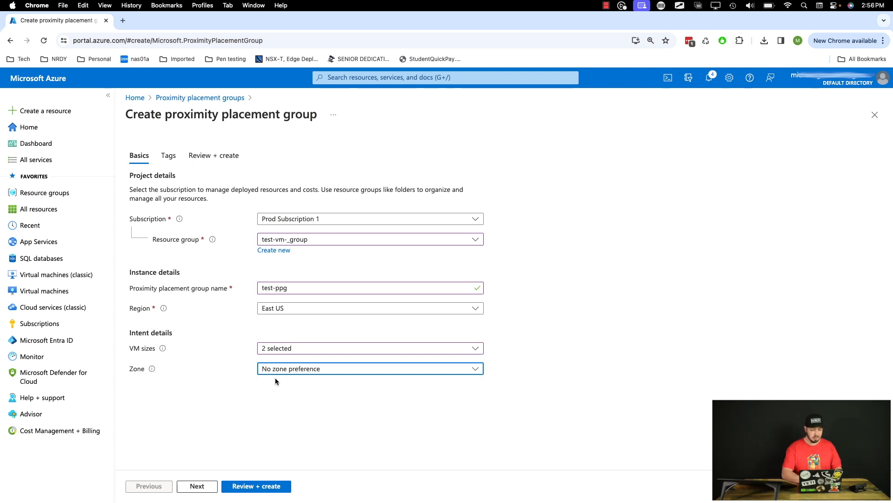
{"action": "left_click", "coordinate": [236, 484]}
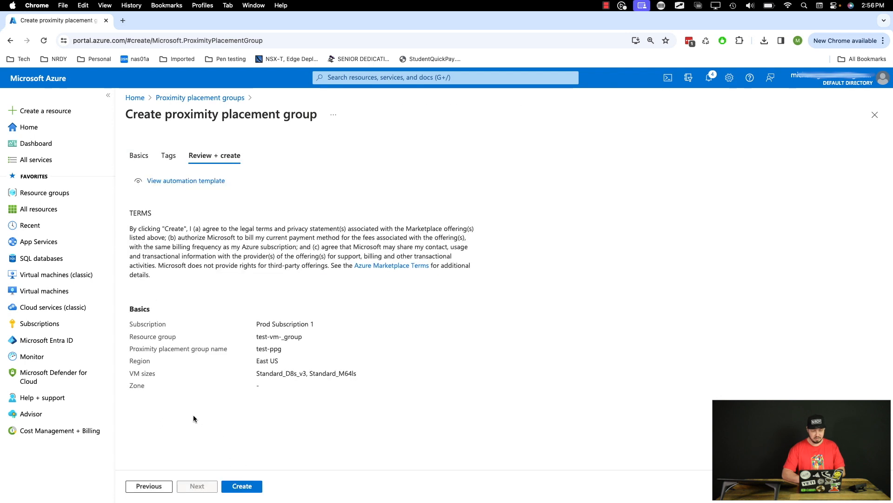
{"action": "left_click", "coordinate": [244, 488]}
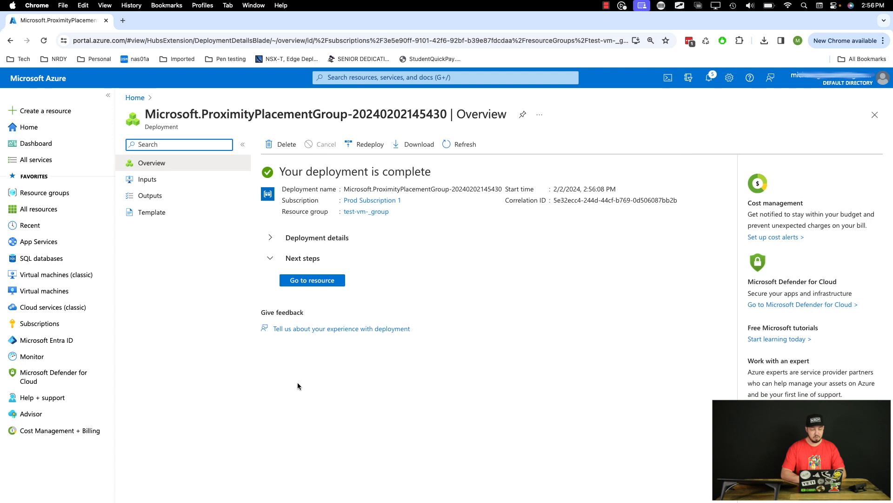
Start the virtual machines test-vm-b and test-vm-c together from the virtual machines list and confirm the start
{"action": "left_click", "coordinate": [86, 290]}
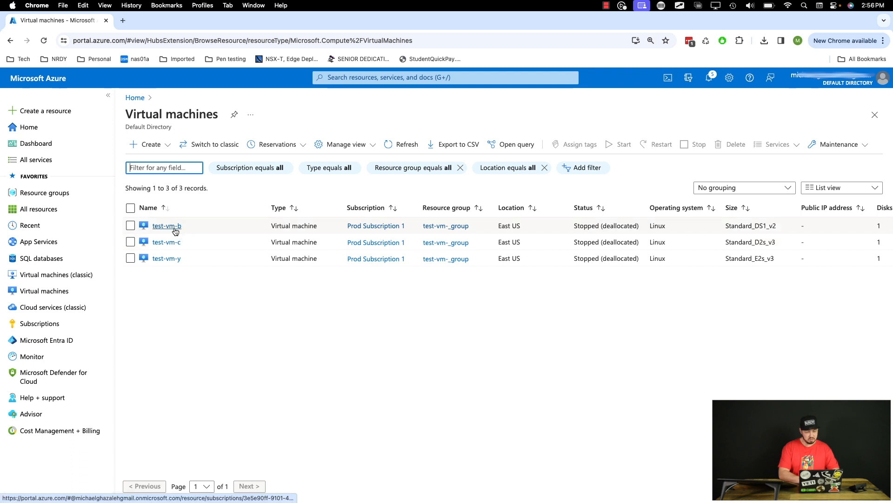
{"action": "left_click", "coordinate": [131, 226]}
{"action": "left_click", "coordinate": [129, 241]}
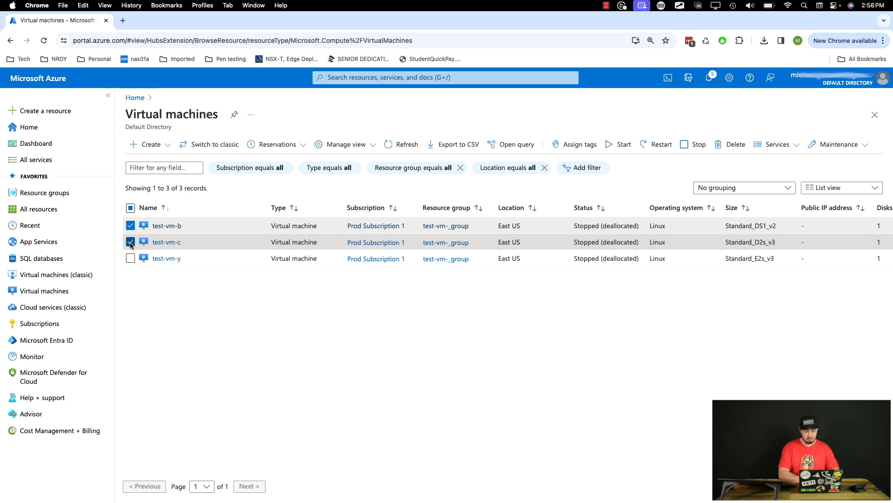
{"action": "left_click", "coordinate": [622, 145]}
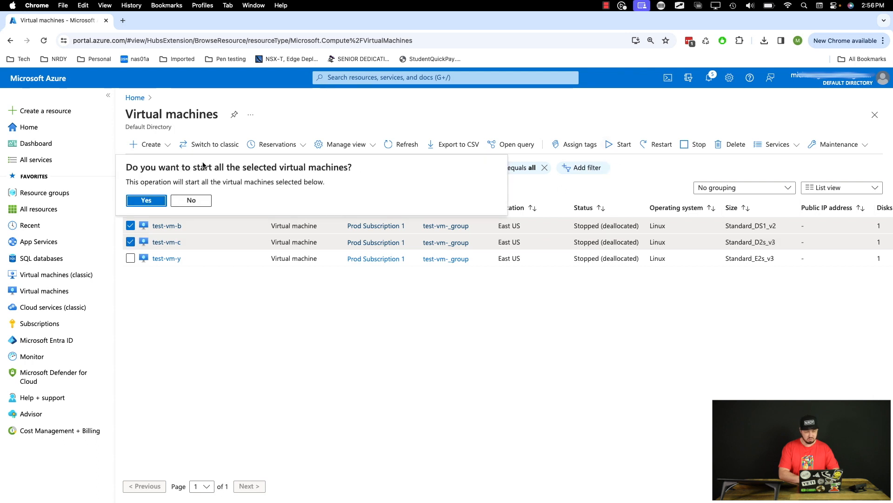
{"action": "left_click", "coordinate": [146, 200]}
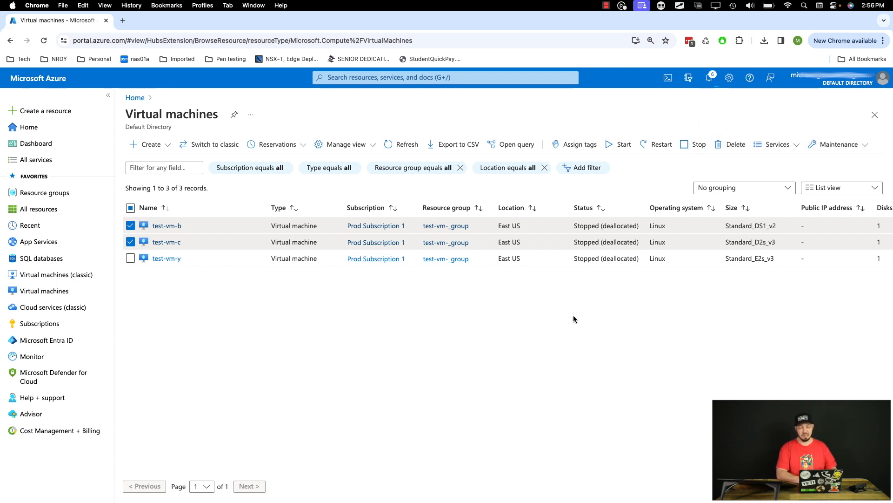
Check the notifications for the start command's outcome, and clear the selection of test-vm-b and test-vm-c
{"action": "left_click", "coordinate": [713, 84]}
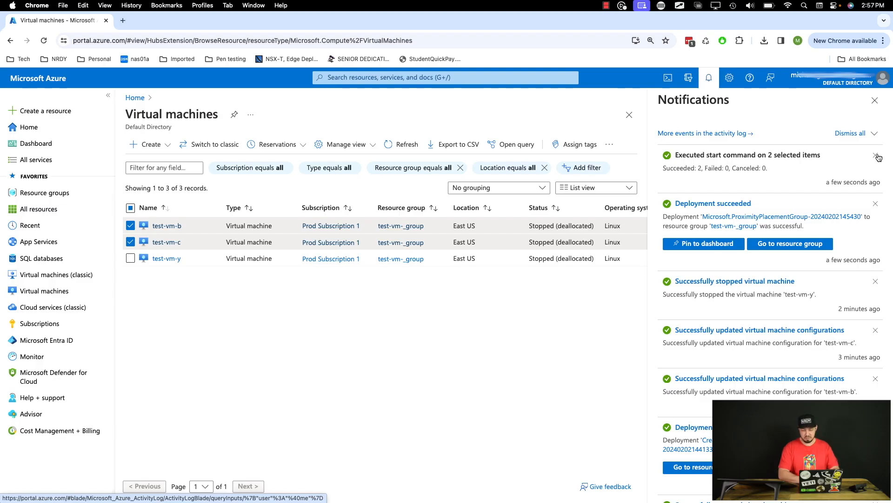
{"action": "left_click", "coordinate": [875, 101]}
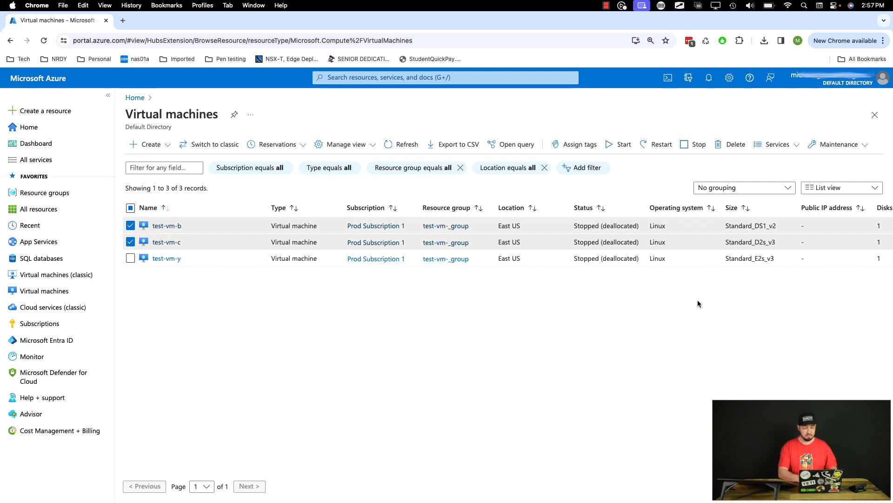
{"action": "left_click", "coordinate": [130, 226]}
{"action": "left_click", "coordinate": [130, 242]}
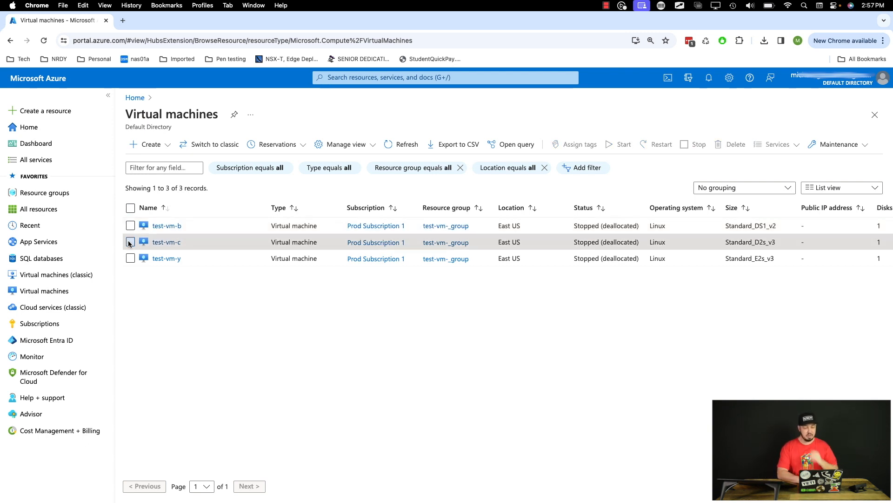
Examine the proximity placement group choices in test-vm-y's configuration and its VM size in the overview, leaving the group set to None
{"action": "left_click", "coordinate": [161, 260]}
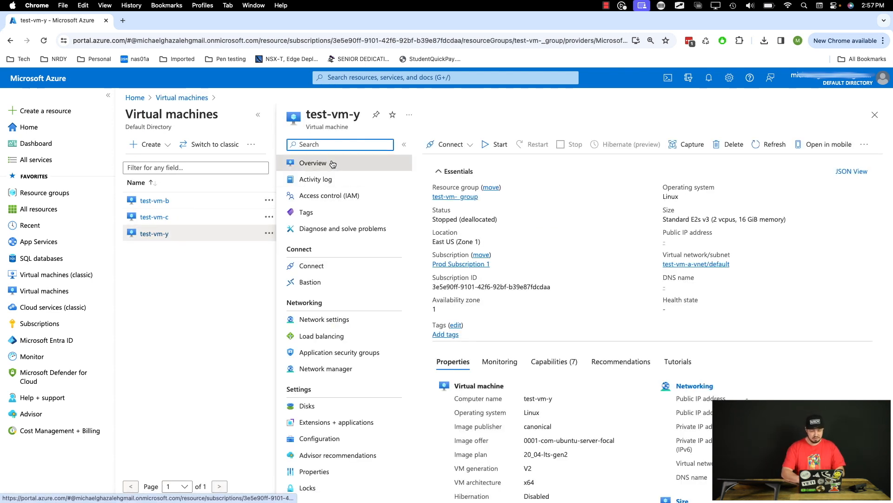
{"action": "left_click", "coordinate": [321, 439]}
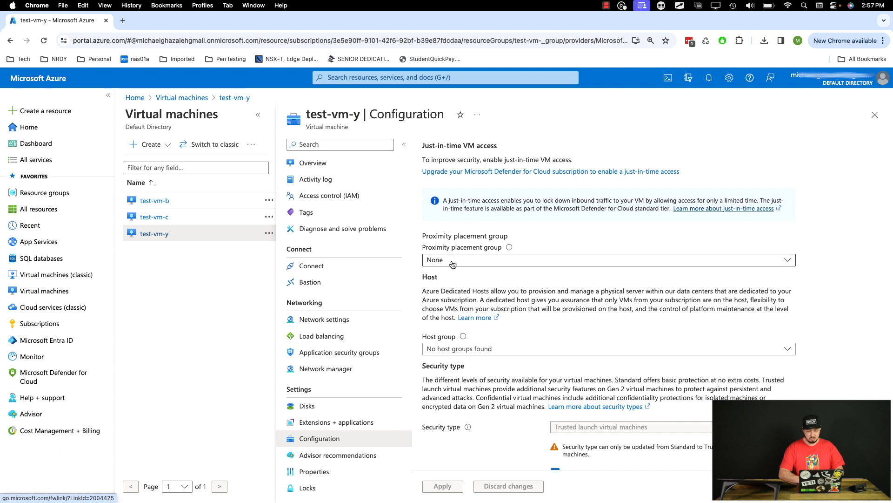
{"action": "left_click", "coordinate": [453, 263]}
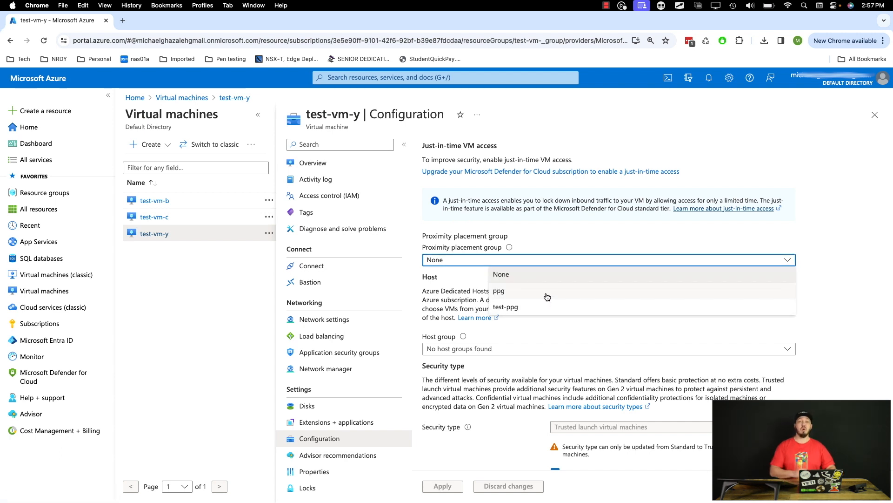
{"action": "left_click", "coordinate": [532, 240]}
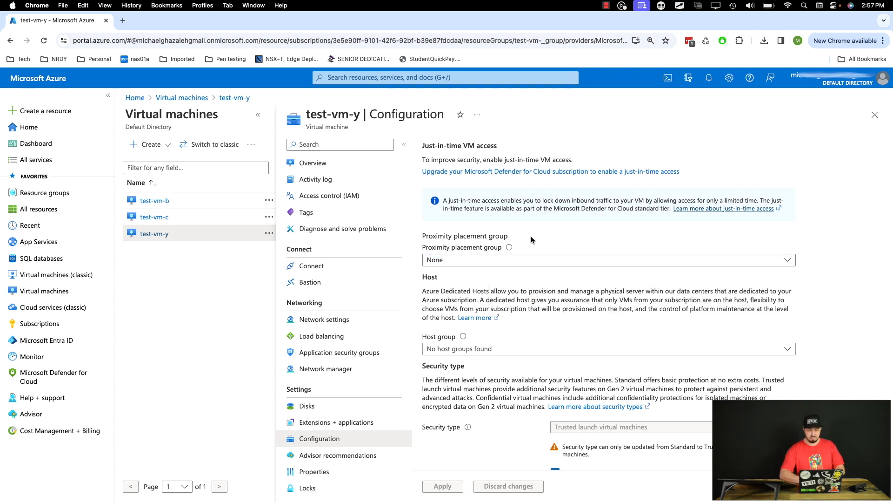
{"action": "left_click", "coordinate": [320, 166]}
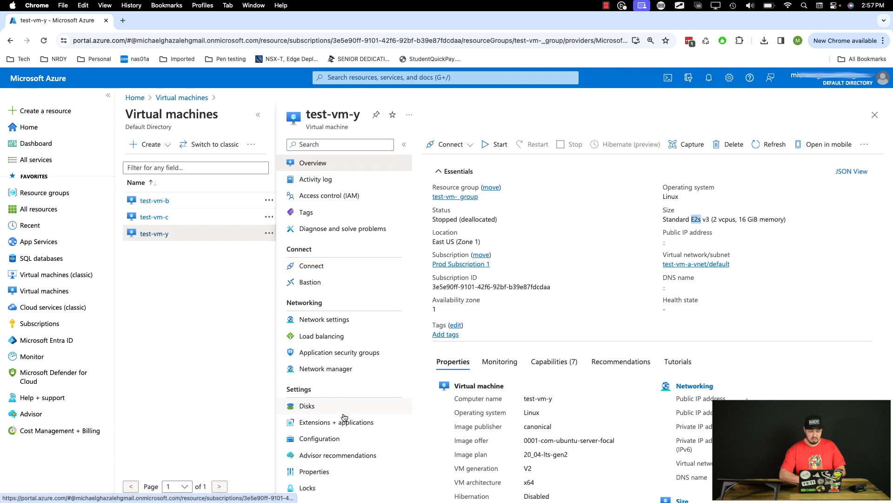
{"action": "left_click", "coordinate": [337, 444]}
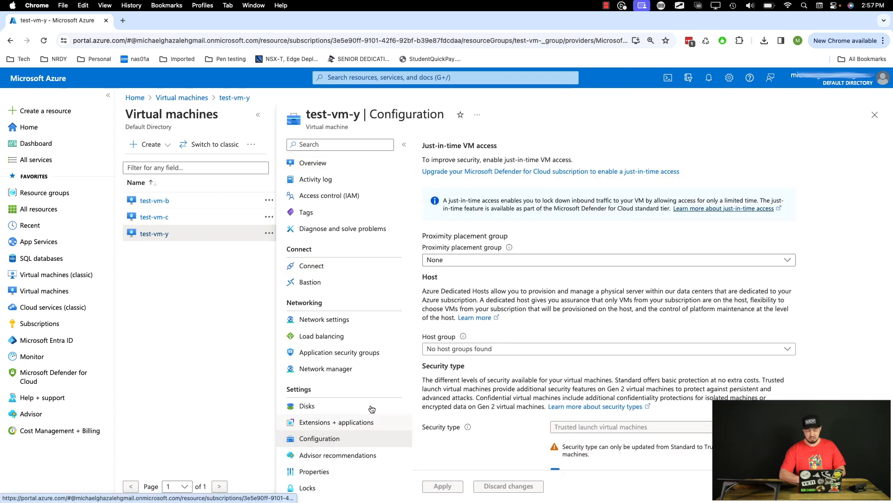
{"action": "left_click", "coordinate": [469, 261]}
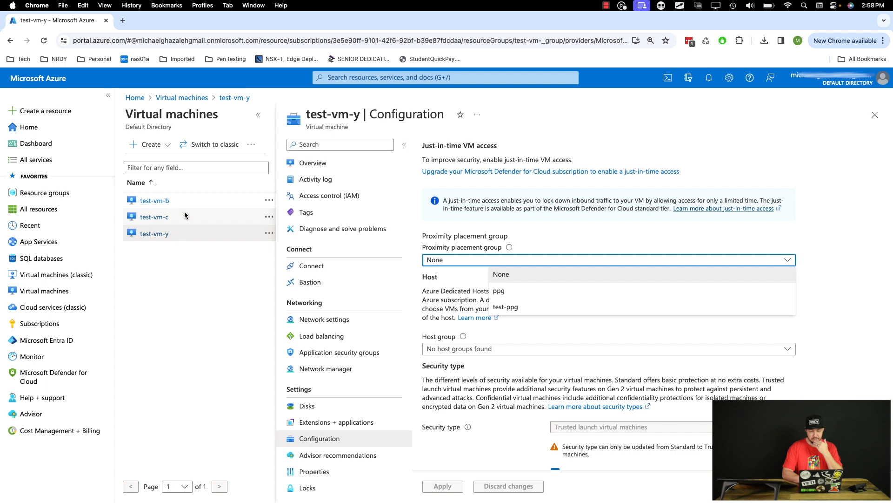
{"action": "left_click", "coordinate": [475, 231]}
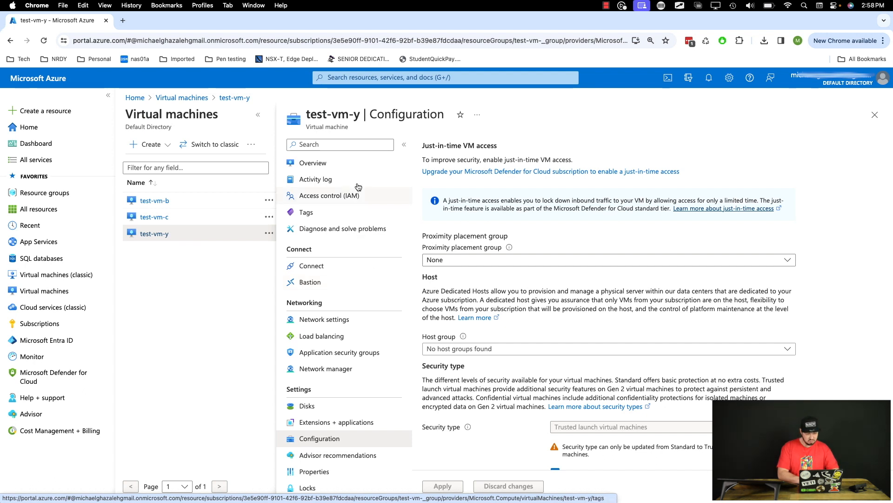
Resize the virtual machine test-vm-y to DS1_v2
{"action": "scroll", "coordinate": [350, 251], "scroll_direction": "down", "scroll_amount": 2}
{"action": "scroll", "coordinate": [351, 249], "scroll_direction": "down", "scroll_amount": 7}
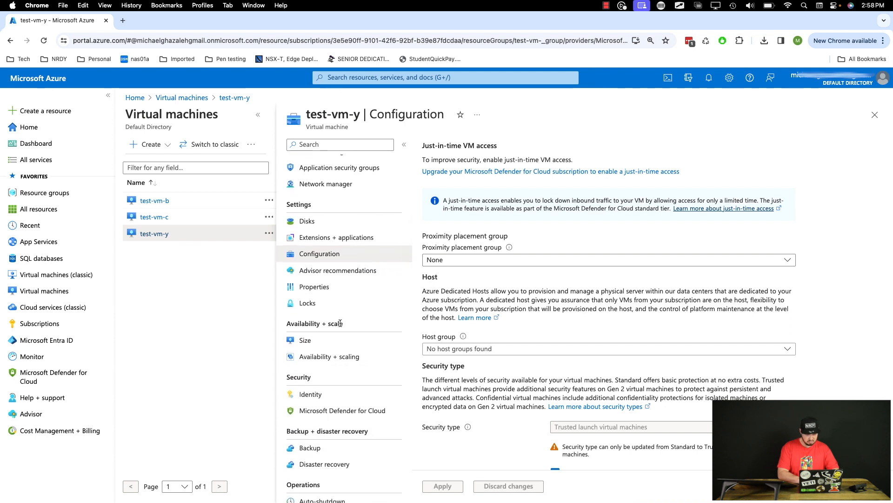
{"action": "left_click", "coordinate": [315, 342]}
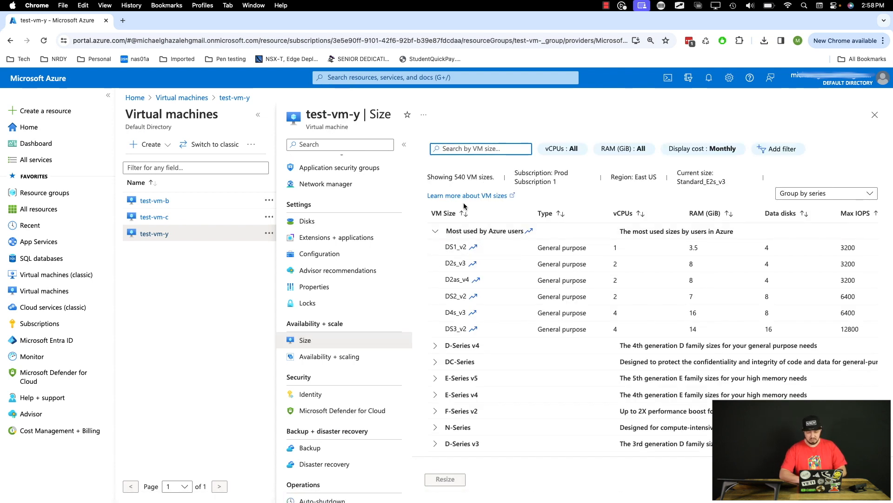
{"action": "left_click", "coordinate": [443, 249]}
{"action": "left_click", "coordinate": [442, 475]}
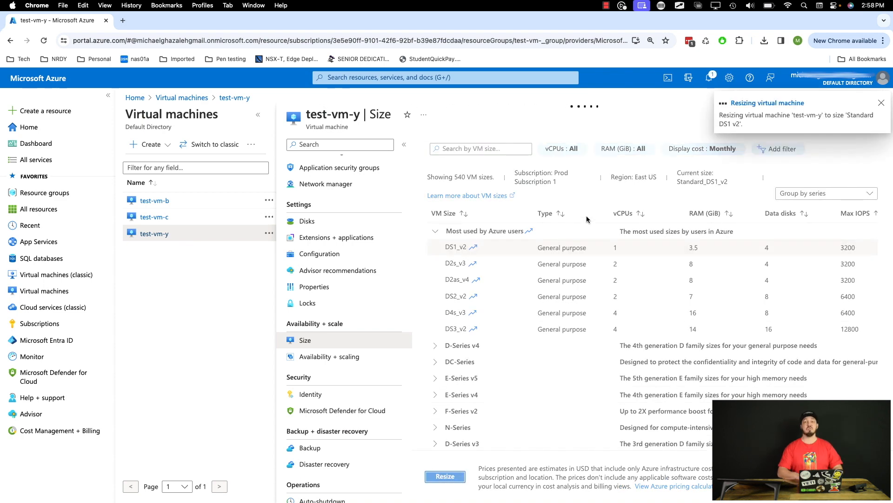